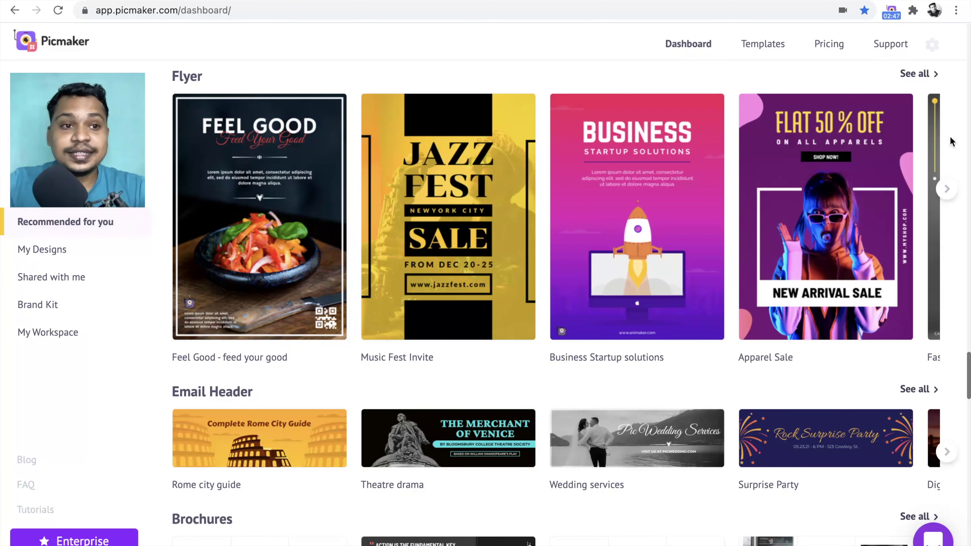
Step: Search for "flyer", open the suggested Flyer category and look through its templates
click(947, 189)
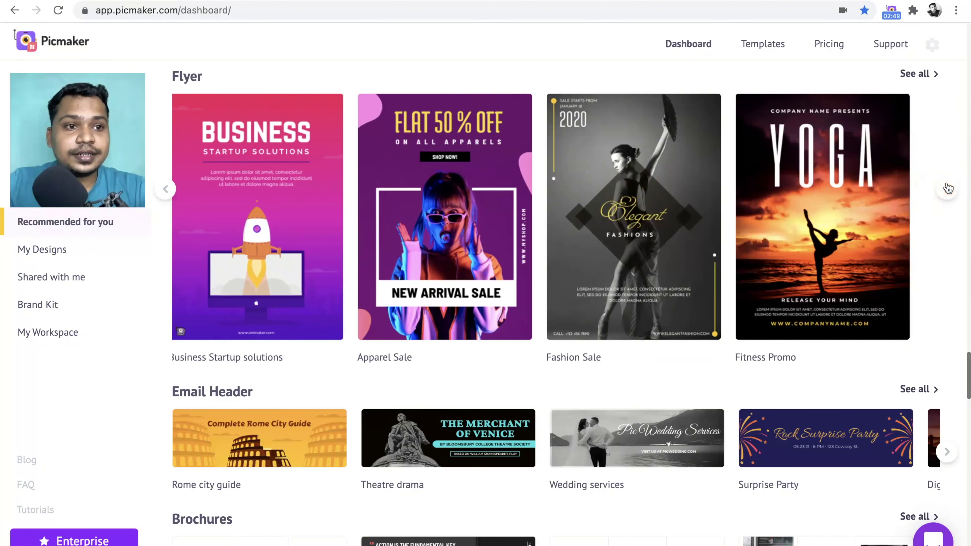
click(949, 189)
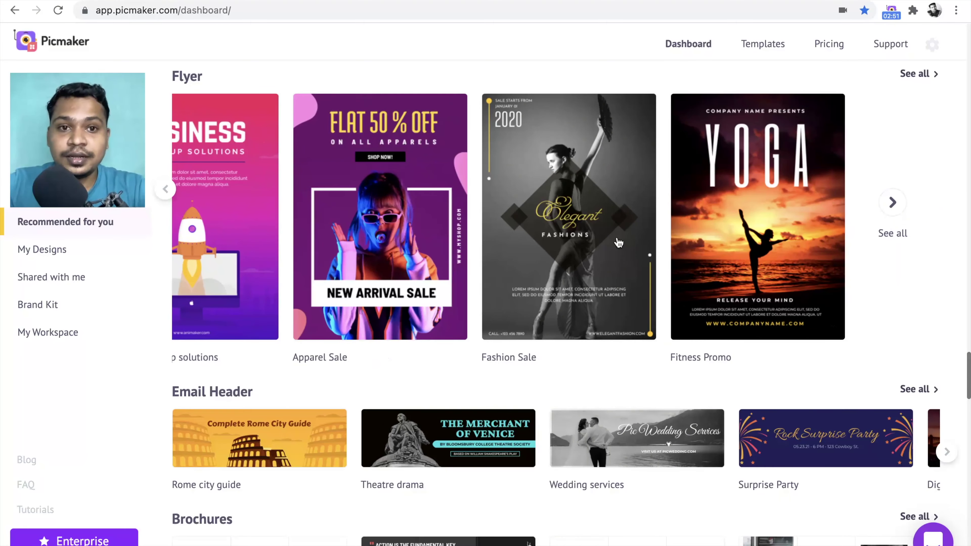
scroll(619, 243, up, 20)
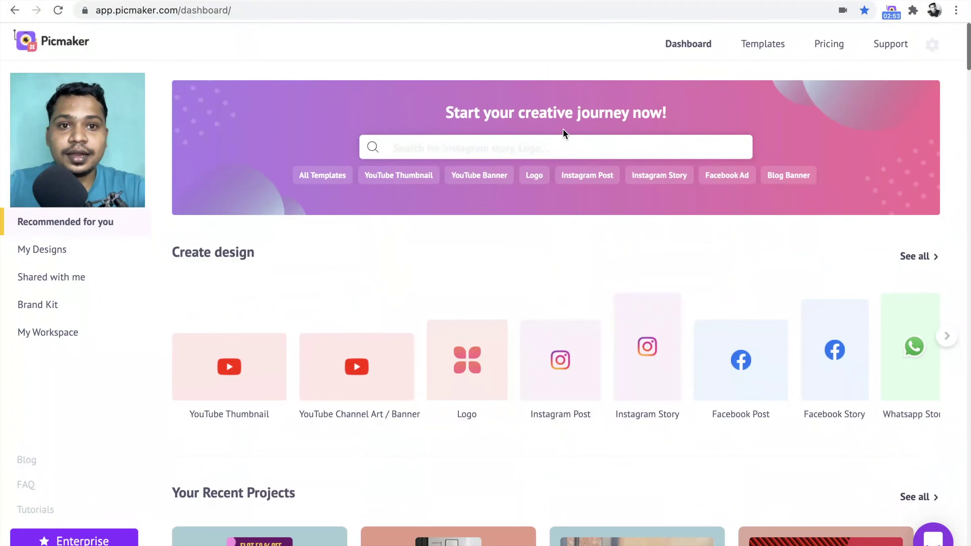
click(558, 140)
text(flyer)
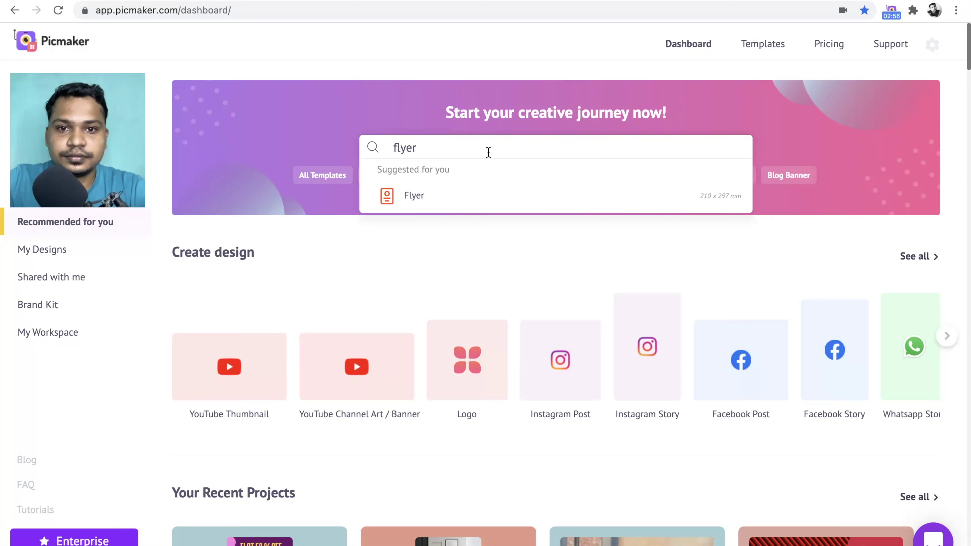
click(444, 197)
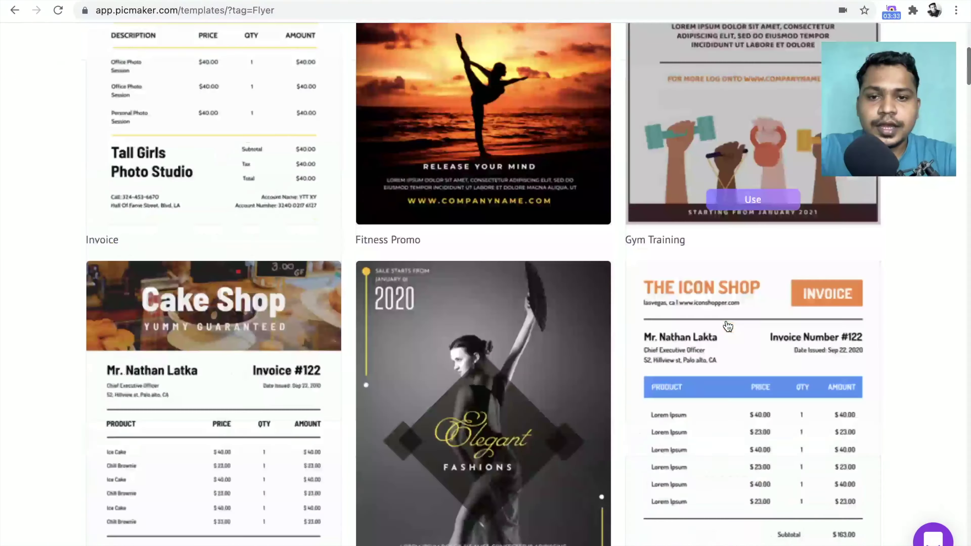
scroll(726, 325, down, 10)
scroll(727, 326, down, 20)
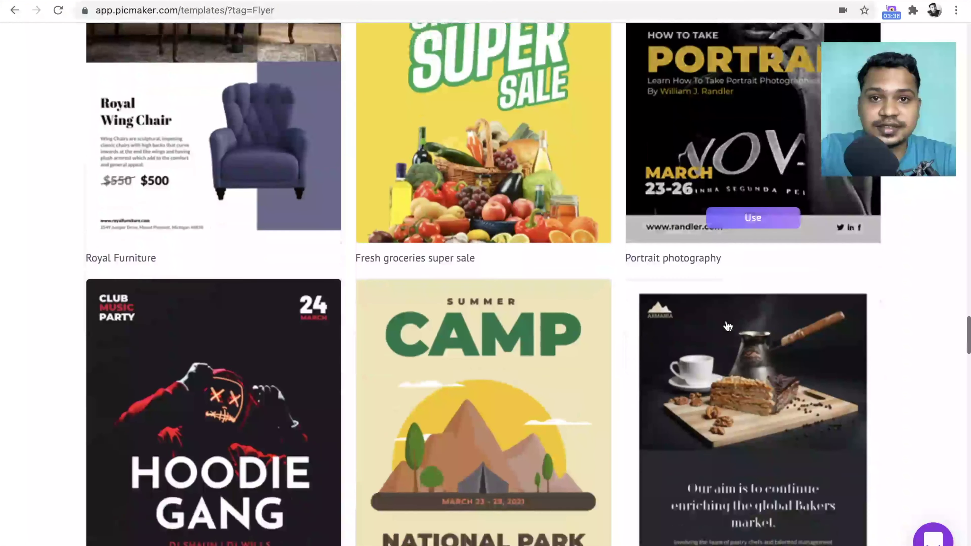
scroll(738, 268, down, 3)
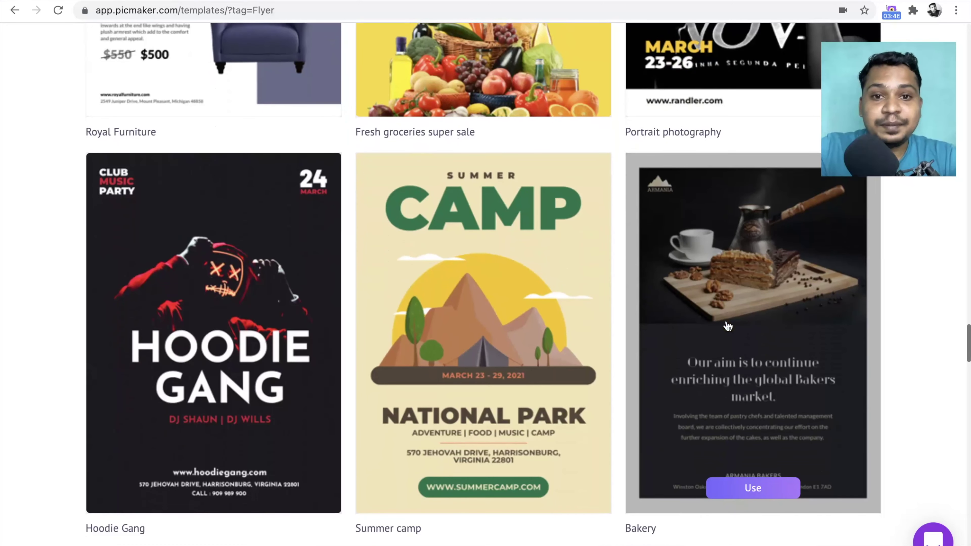
mouse_move(221, 323)
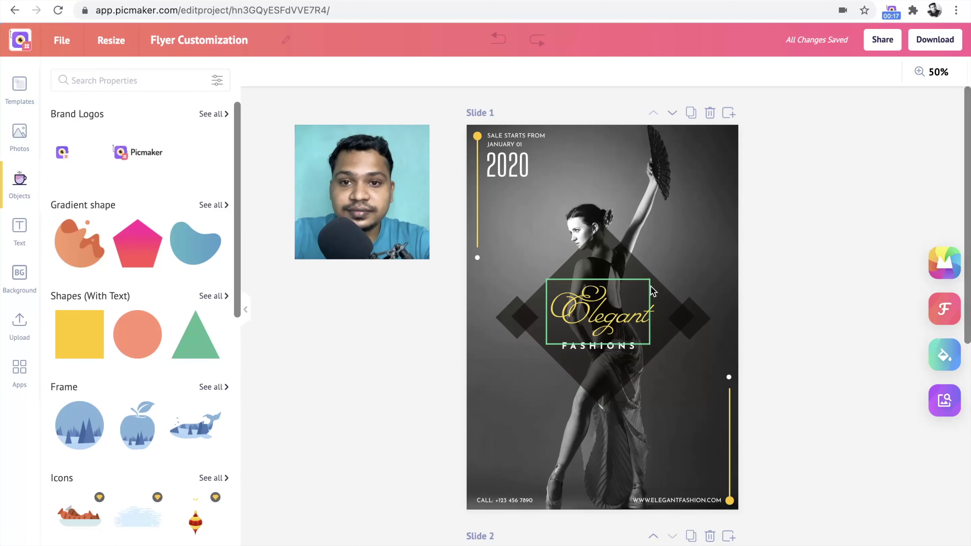
Step: Change the year in the sale date text at the top of the flyer to 2021
click(527, 179)
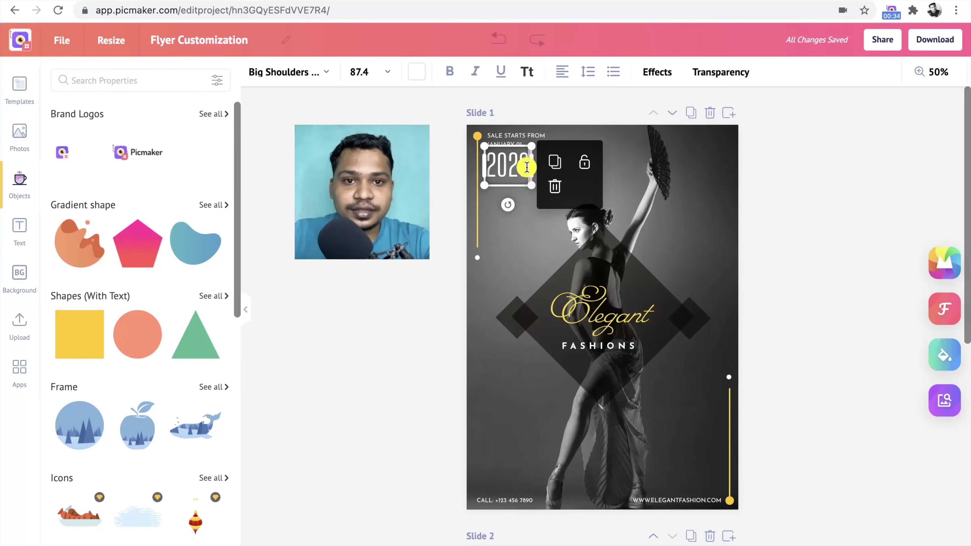
key(BackSpace)
text(1)
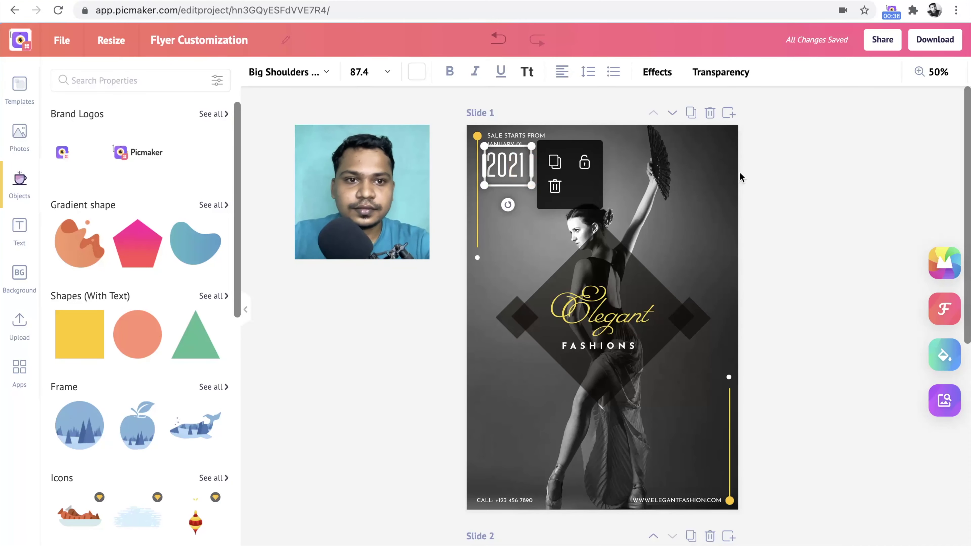
click(770, 182)
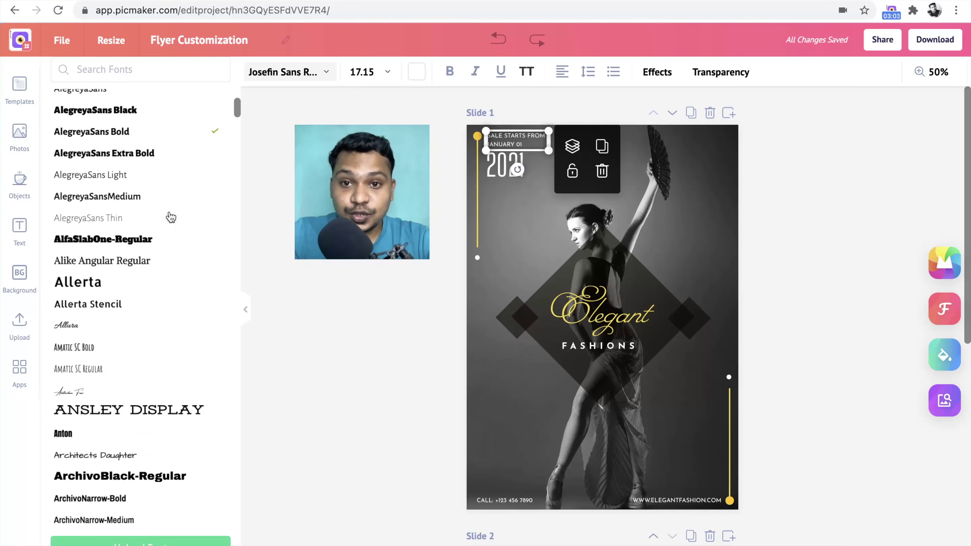
scroll(169, 215, down, 15)
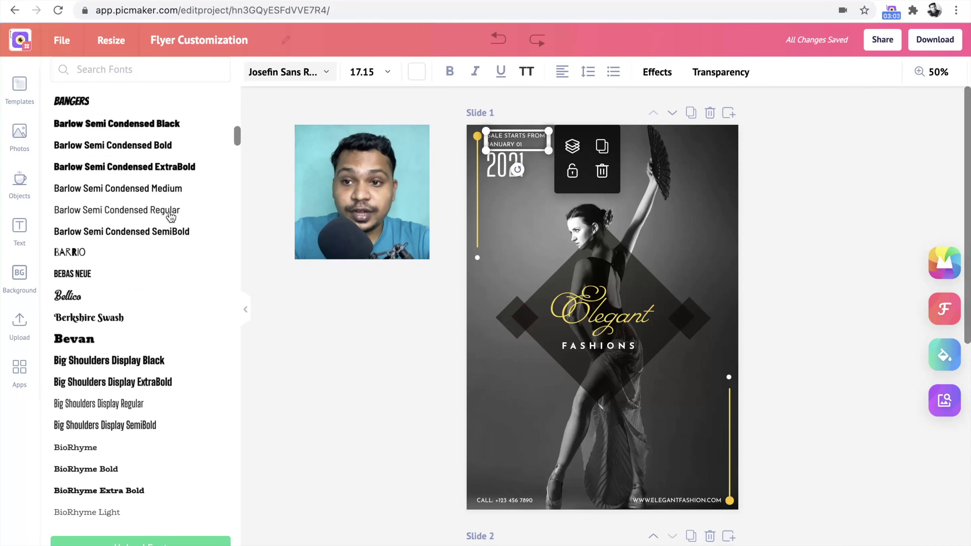
scroll(171, 214, down, 20)
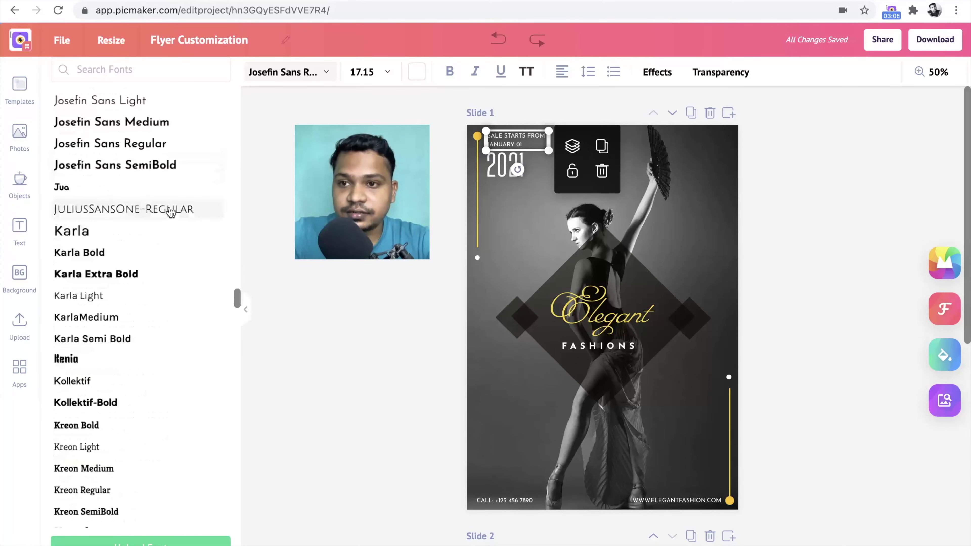
Step: Recolour the year text 2021 with the darker yellow from the document colours
click(497, 168)
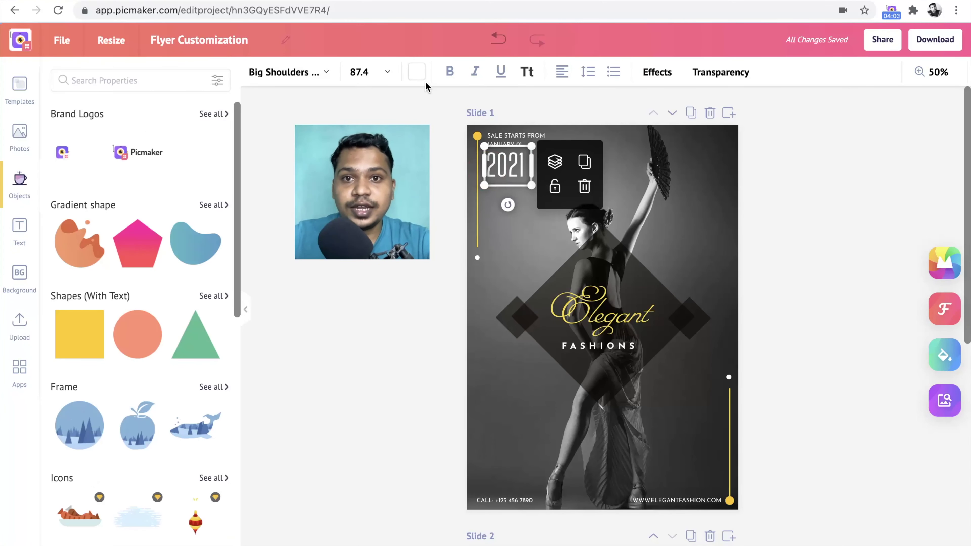
click(418, 80)
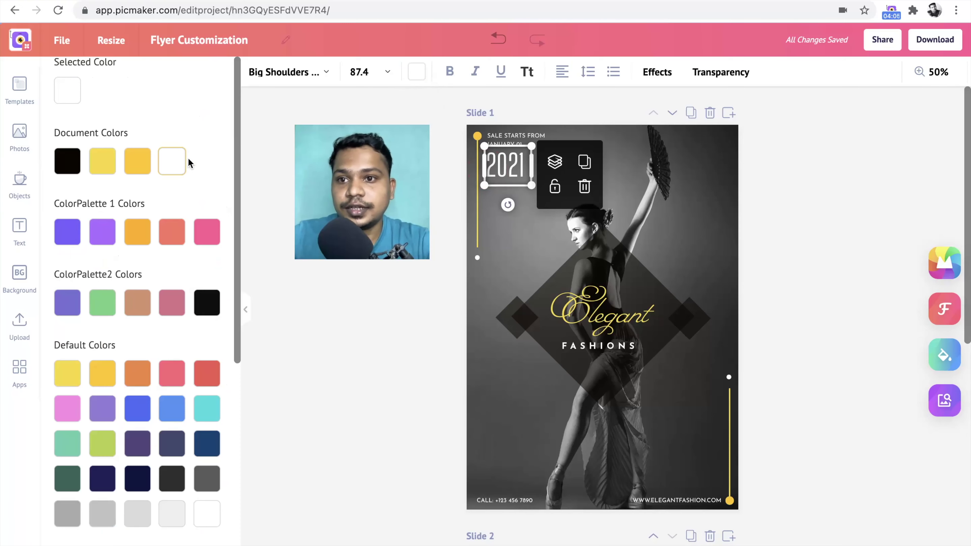
click(149, 169)
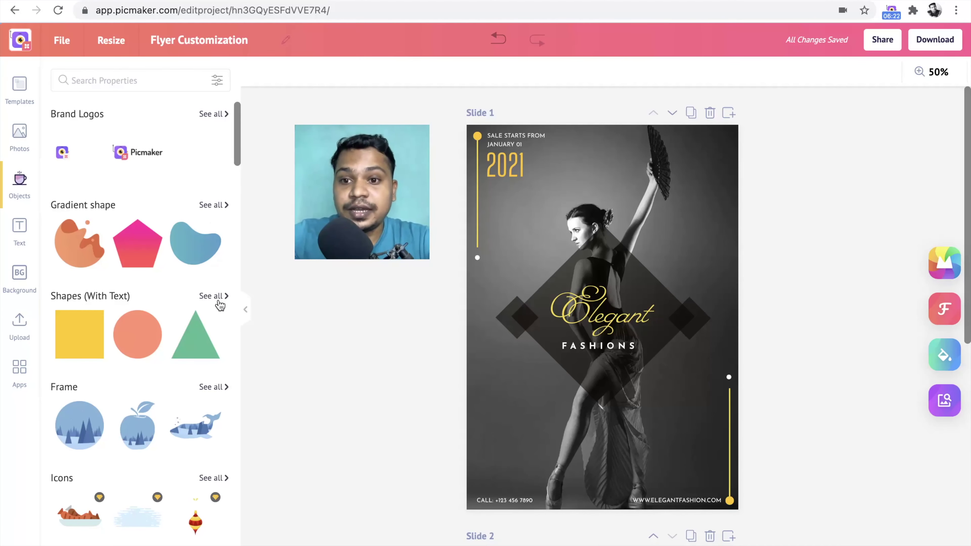
Step: Add a diamond from the Shapes (With Text) collection and move it to the lower left of the flyer
click(217, 298)
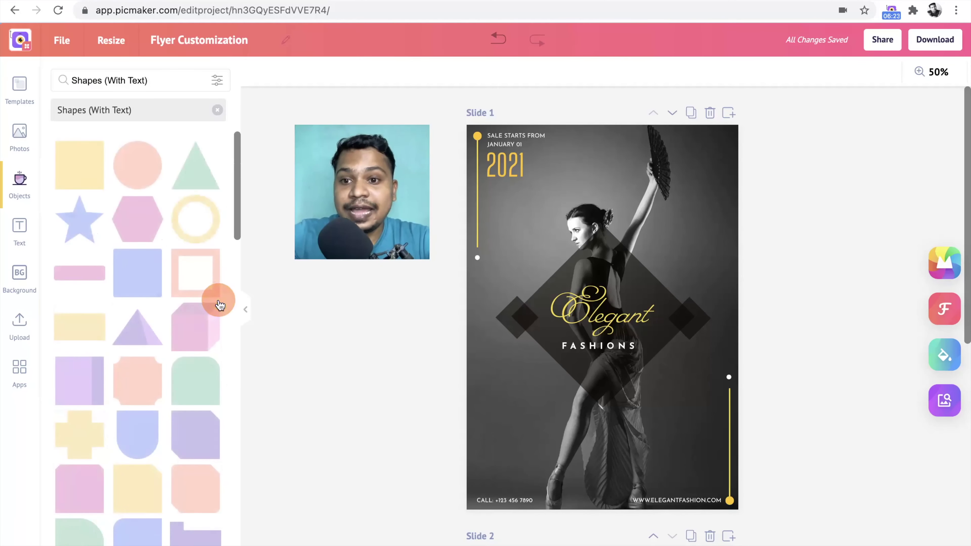
scroll(175, 331, down, 10)
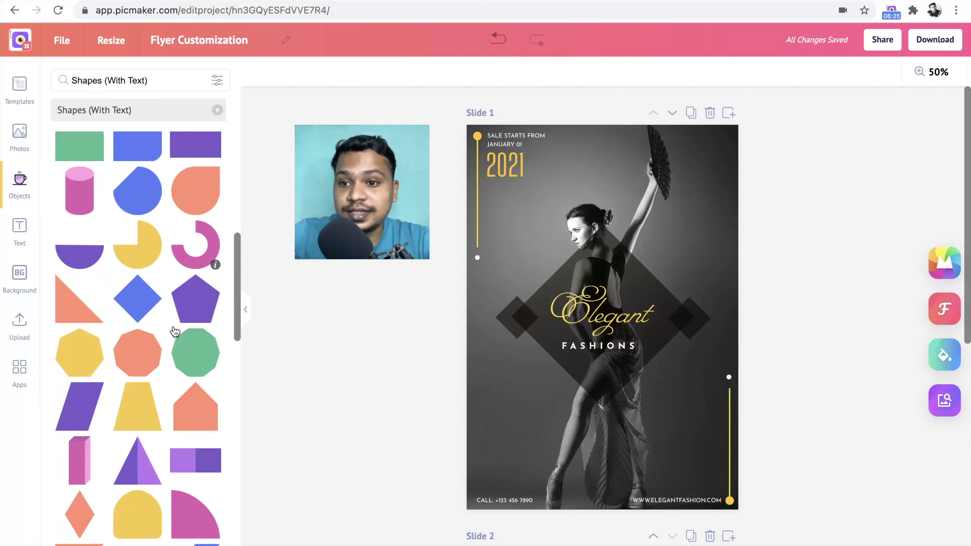
click(150, 311)
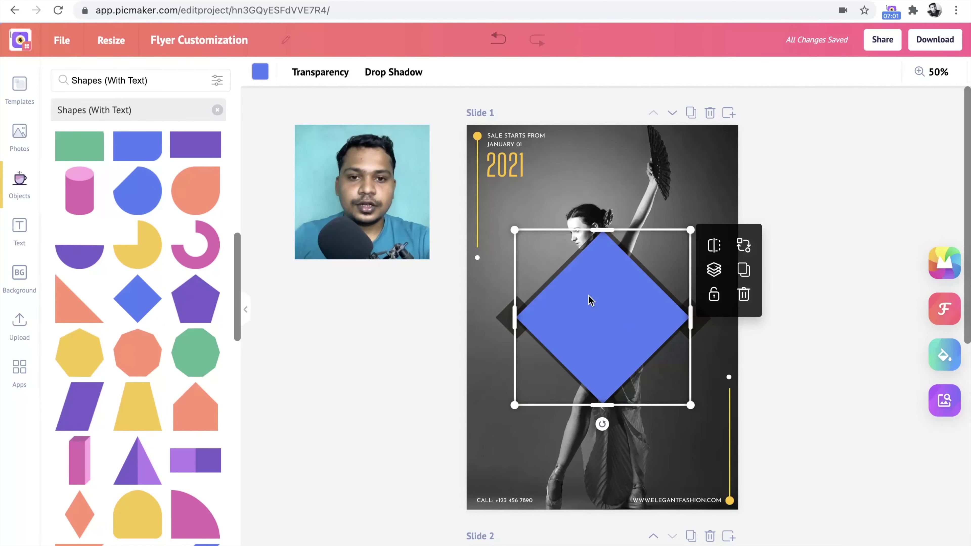
drag(589, 299, 542, 358)
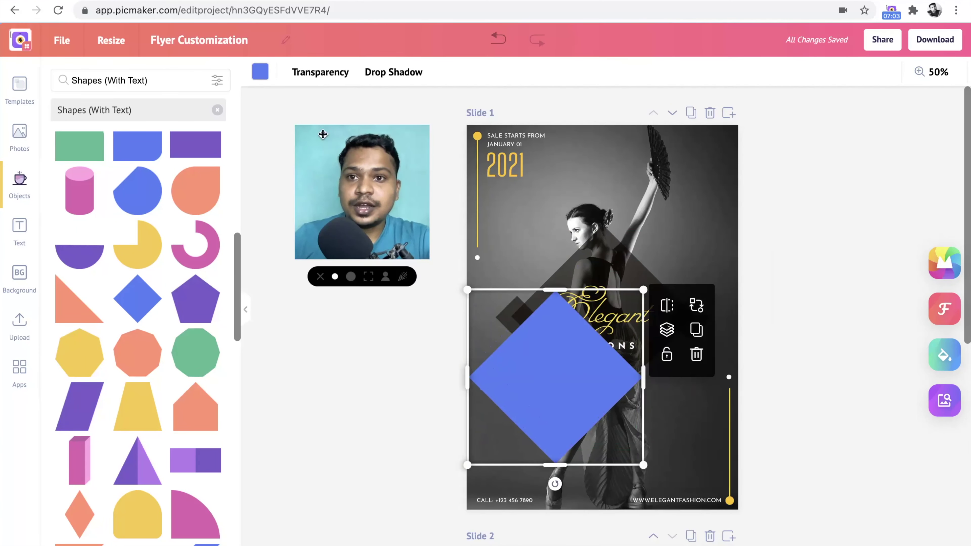
Step: Fill the new diamond with the document's black and make it semi-transparent
click(260, 75)
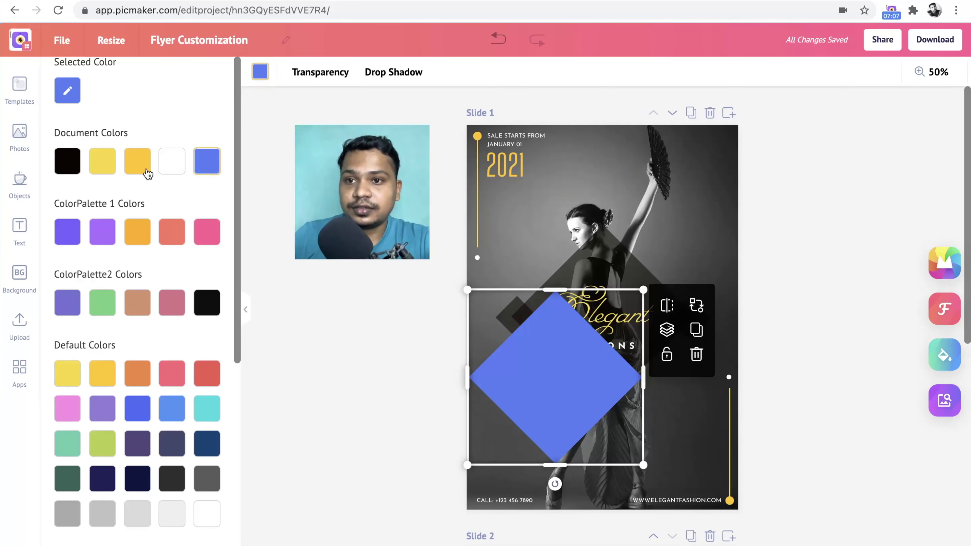
click(68, 168)
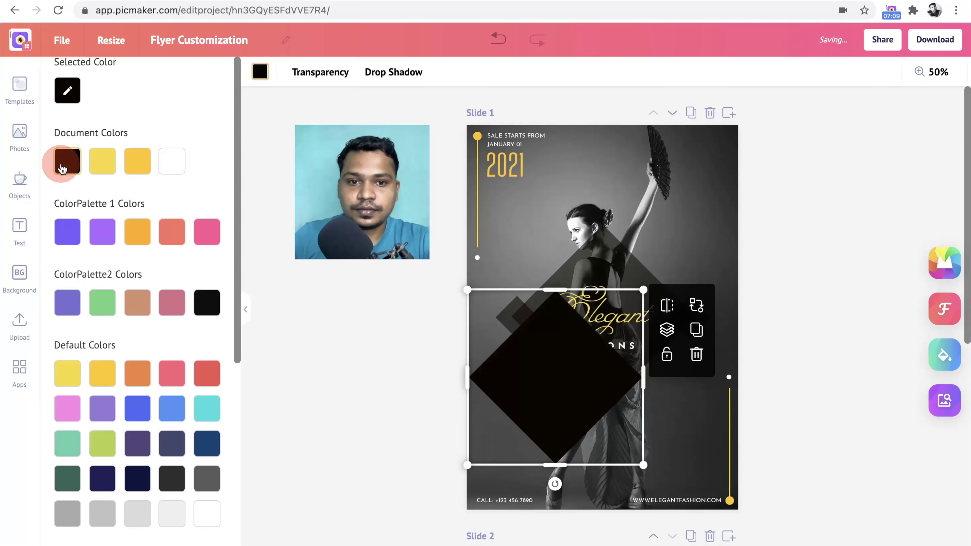
click(321, 72)
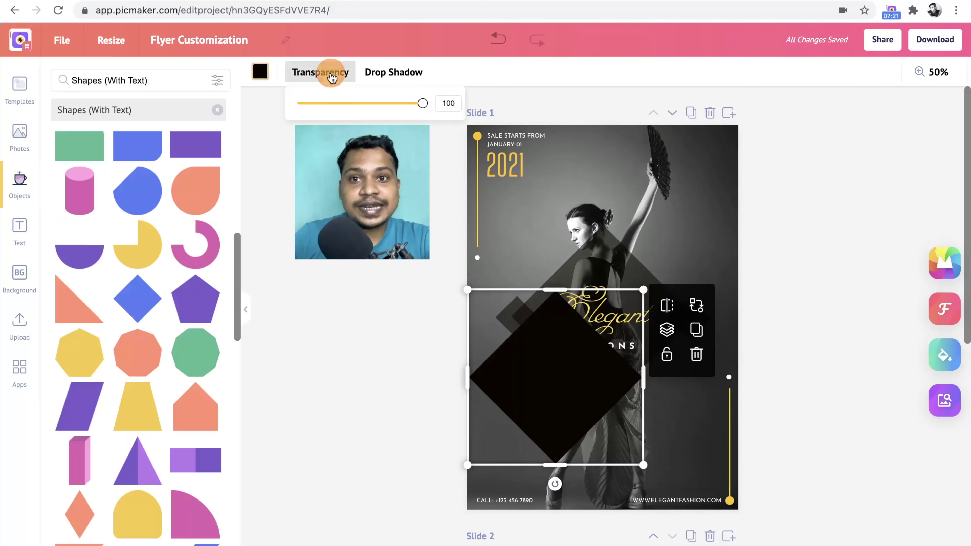
drag(423, 106, 369, 107)
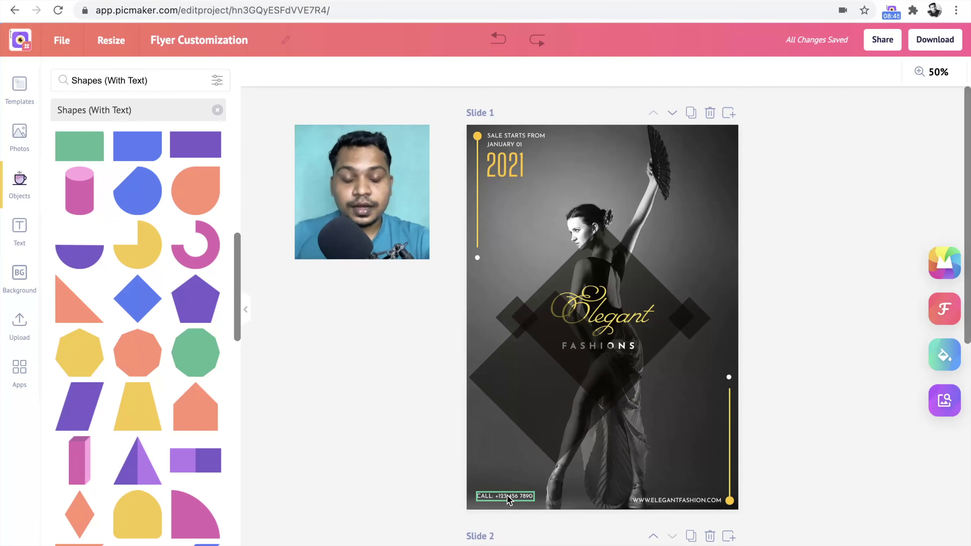
Step: Place the phone number line in front of the new diamond's centre and enlarge it
click(500, 496)
drag(499, 500, 548, 374)
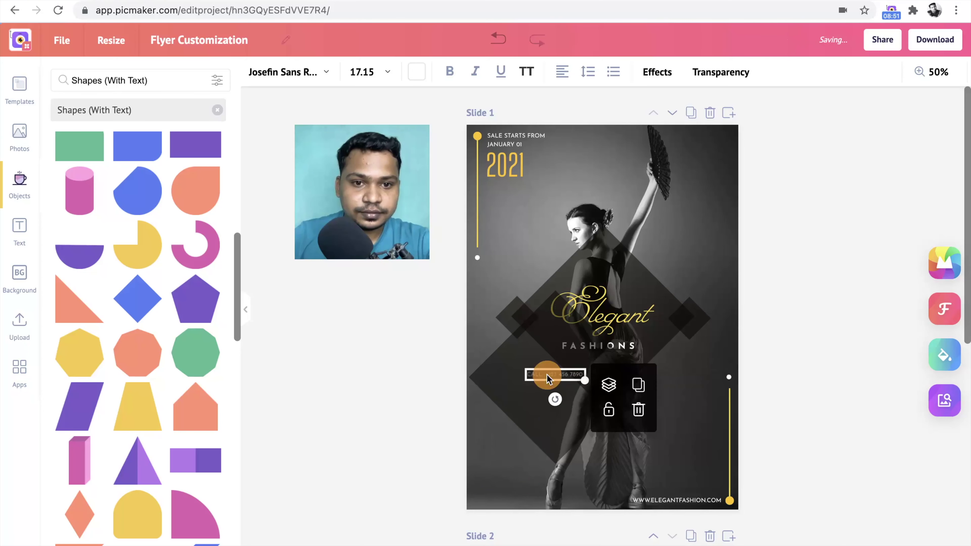
click(608, 384)
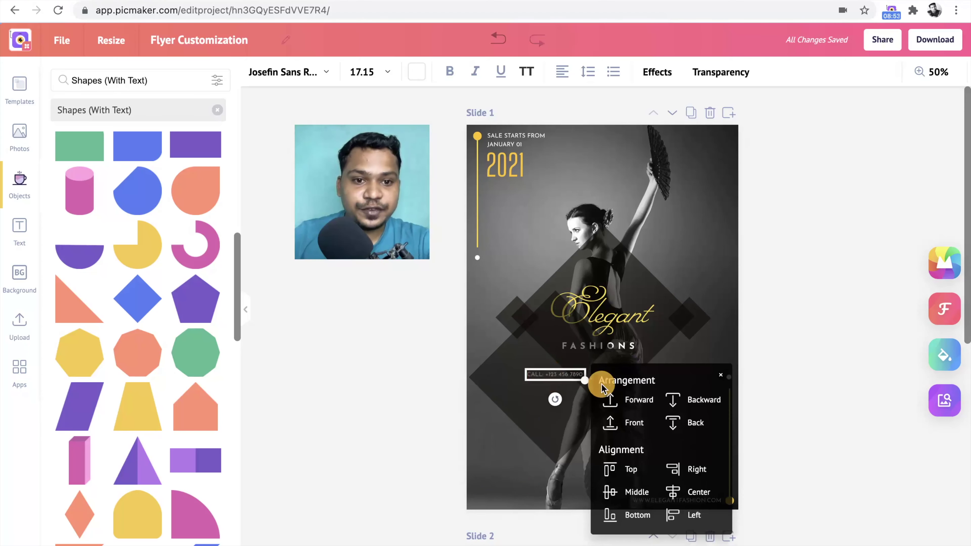
click(634, 423)
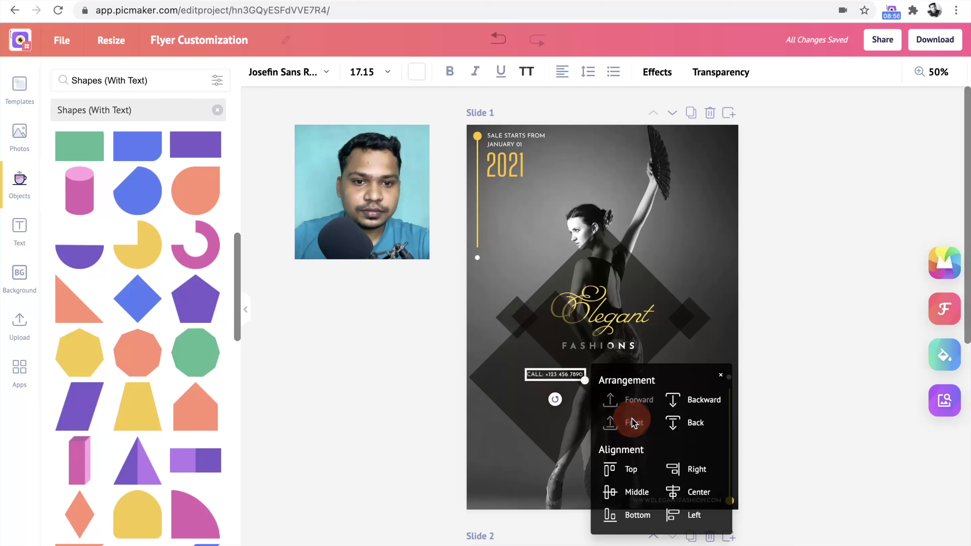
drag(585, 380, 604, 398)
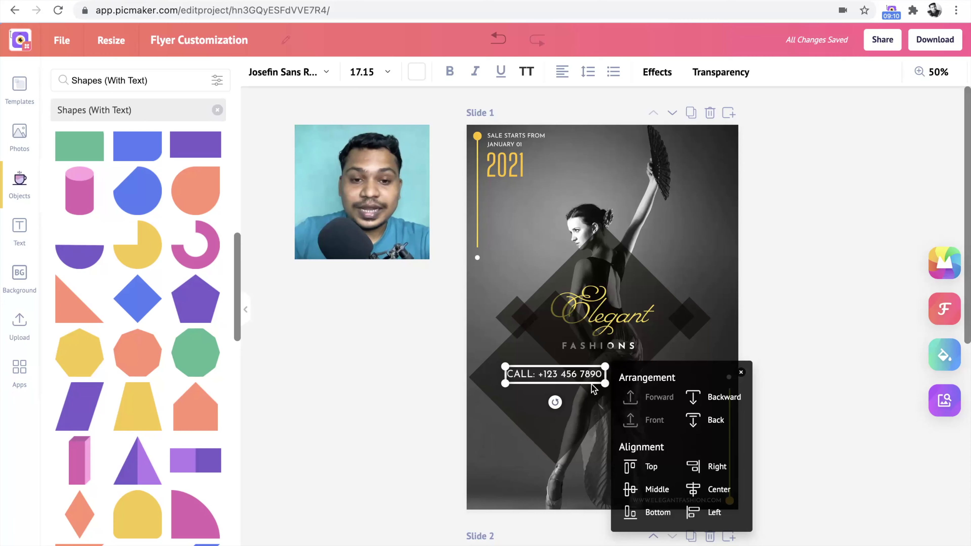
Step: Group the new diamond with the phone number line
click(551, 350)
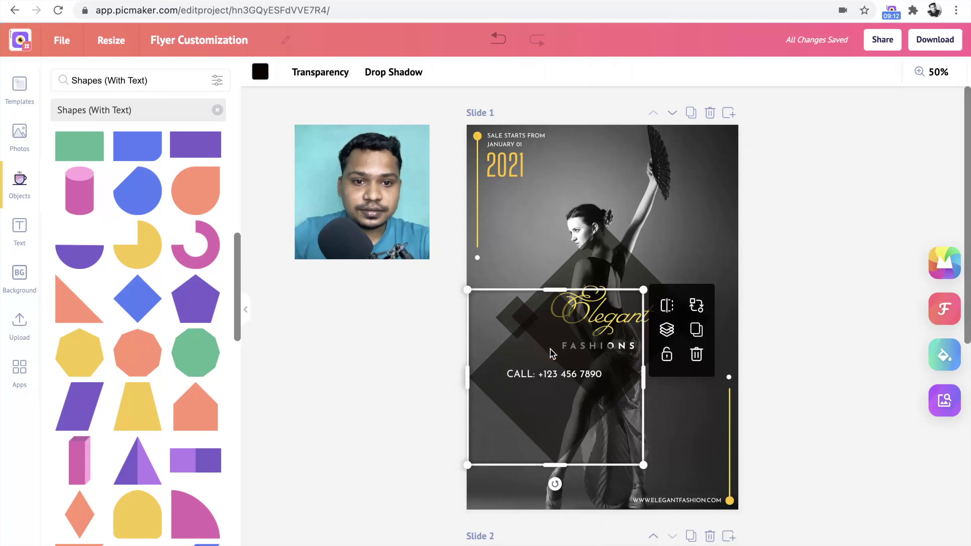
shift+click(555, 375)
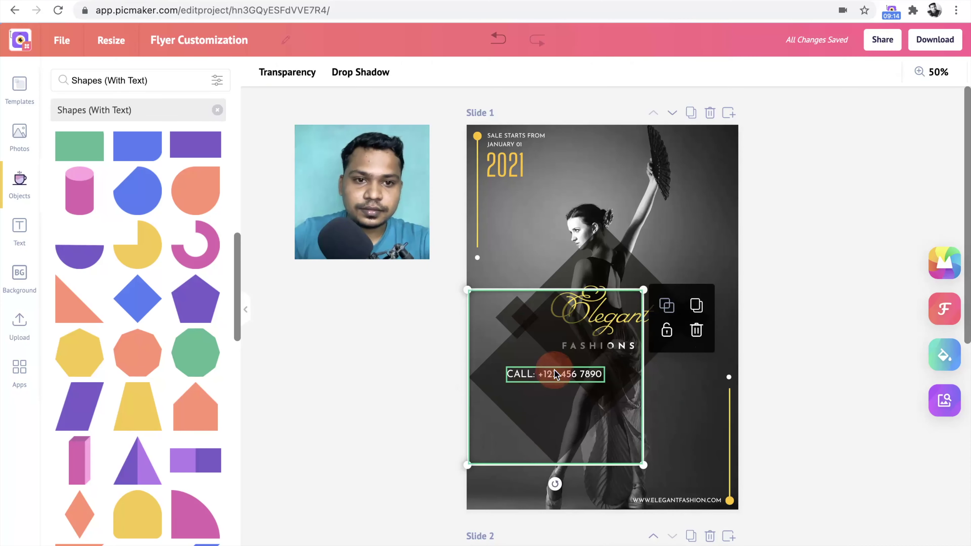
click(669, 306)
Step: Shrink the diamond and phone number group and position it at the flyer's lower left, beside the central diamond
drag(558, 357, 558, 408)
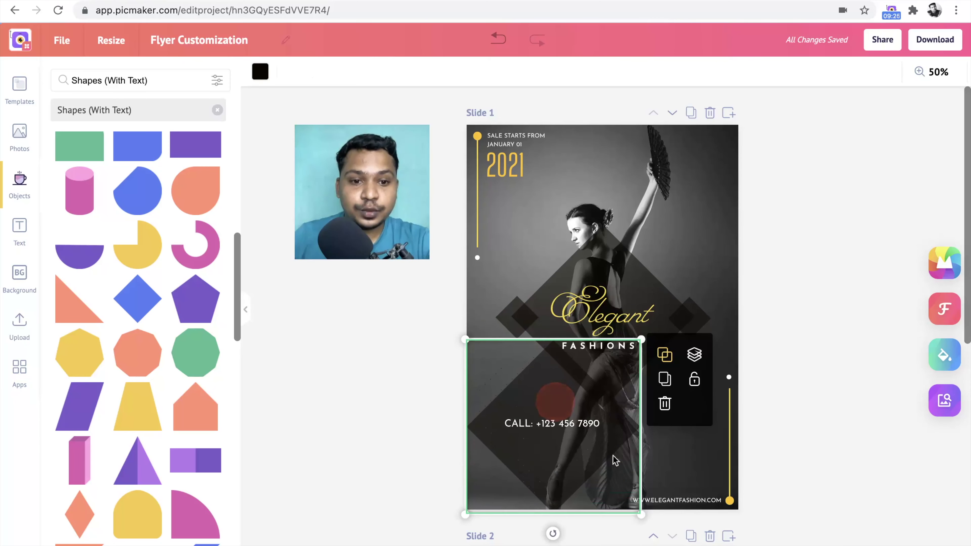
drag(639, 513, 599, 467)
drag(555, 416, 555, 417)
drag(597, 467, 590, 460)
drag(557, 422, 566, 432)
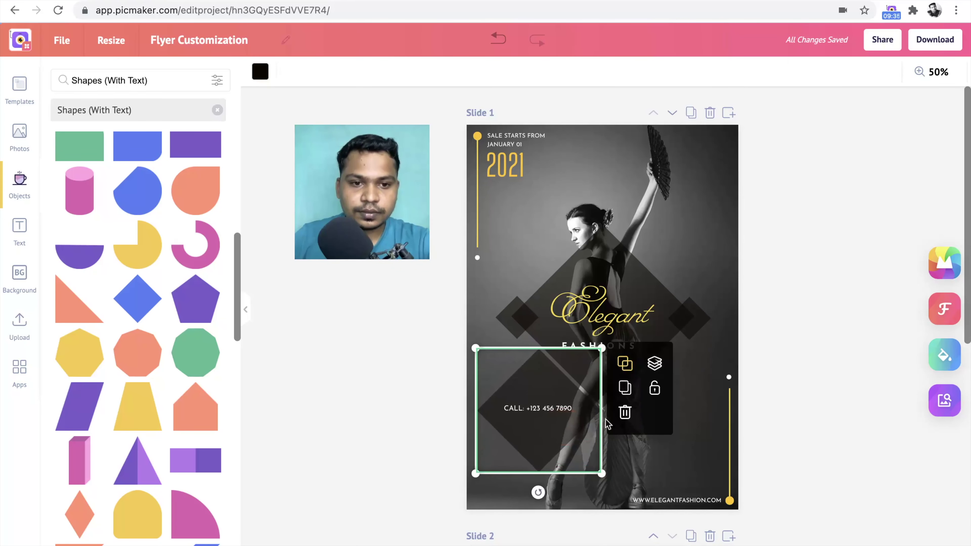
click(813, 355)
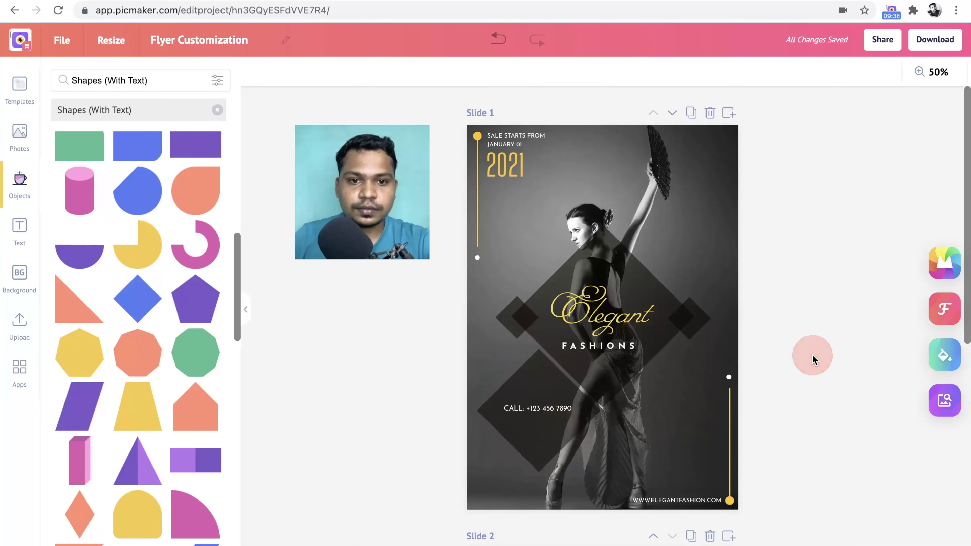
Step: Recolour the phone number line inside the group with the darker yellow from the document colours
click(539, 414)
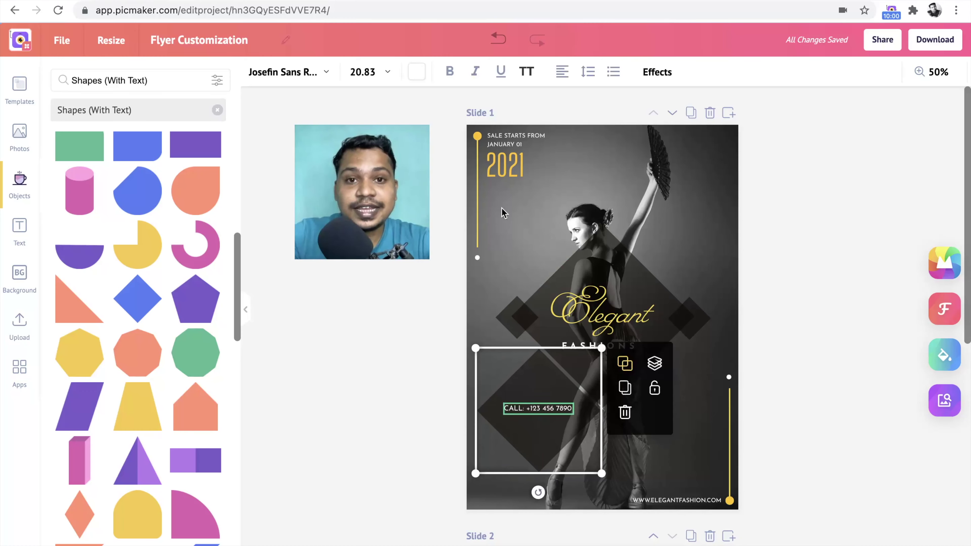
click(424, 79)
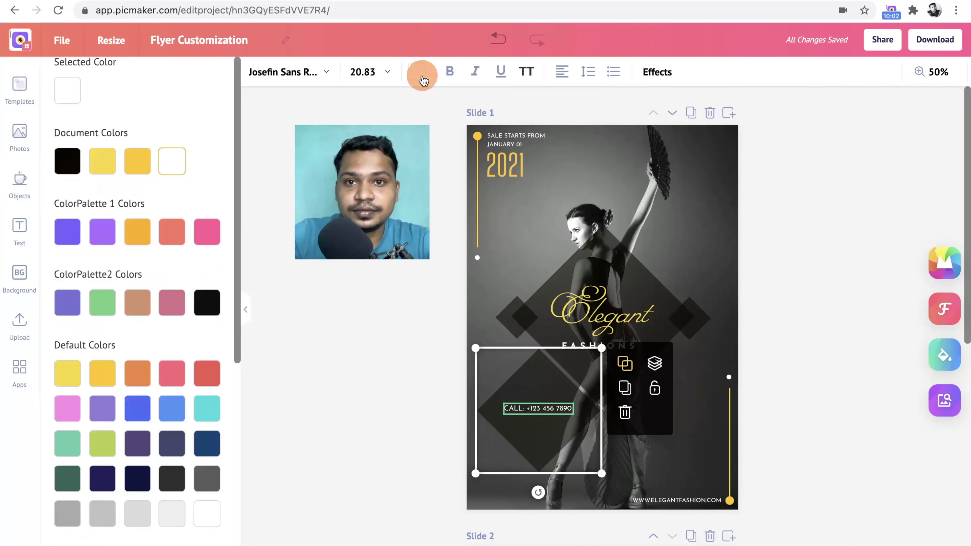
click(143, 166)
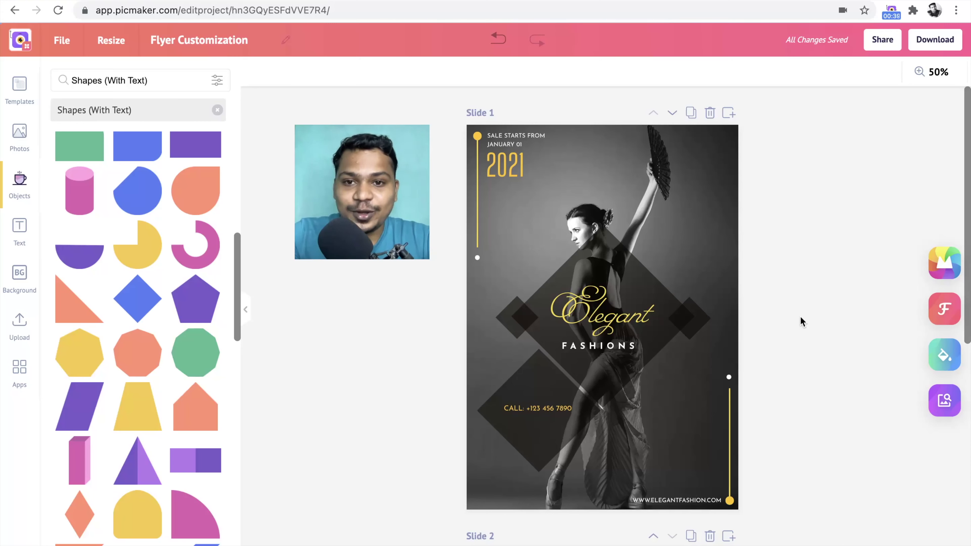
Step: Open the download settings for the flyer and choose PNG as the file type
click(925, 38)
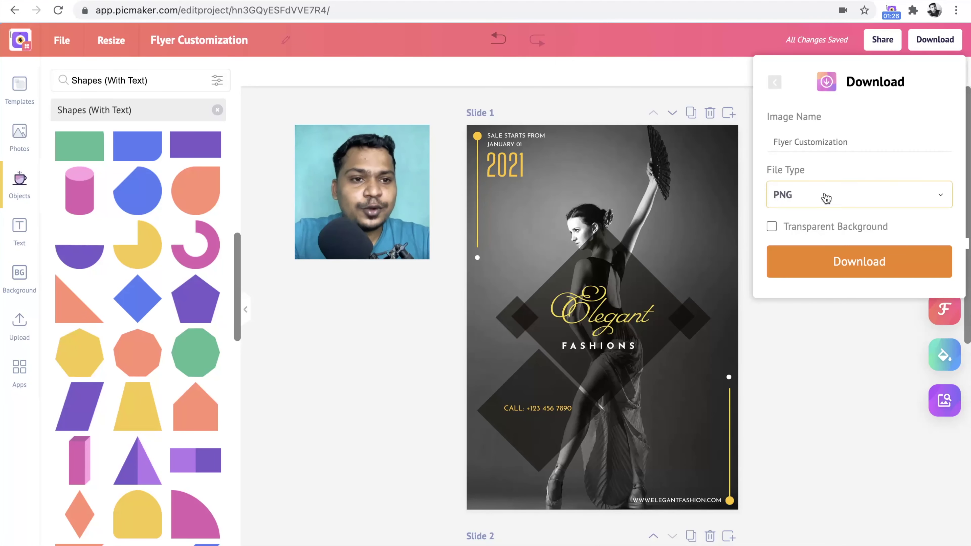
click(826, 194)
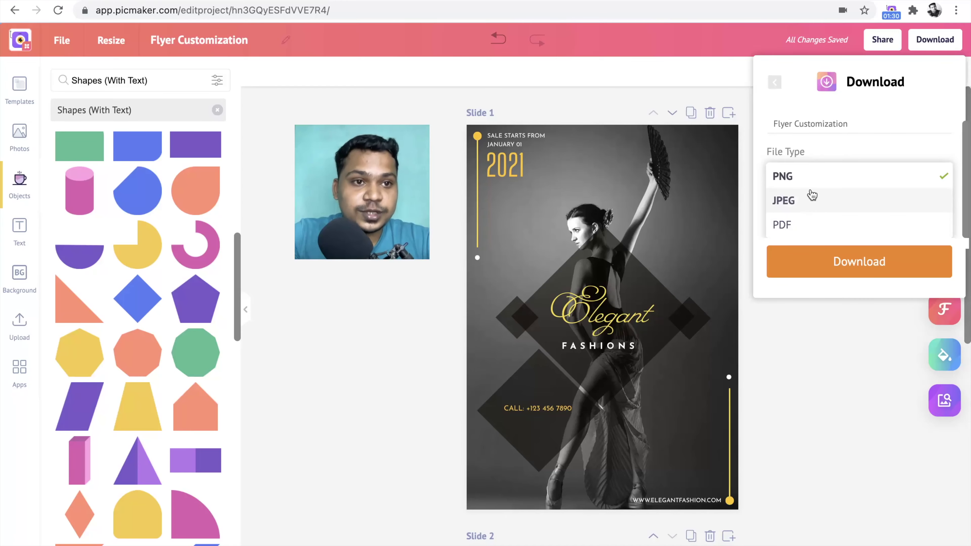
click(809, 179)
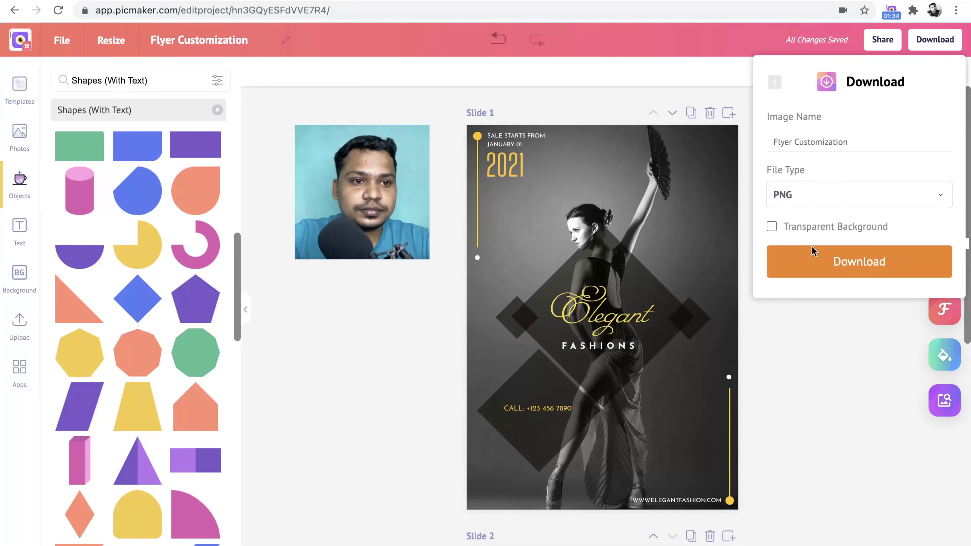